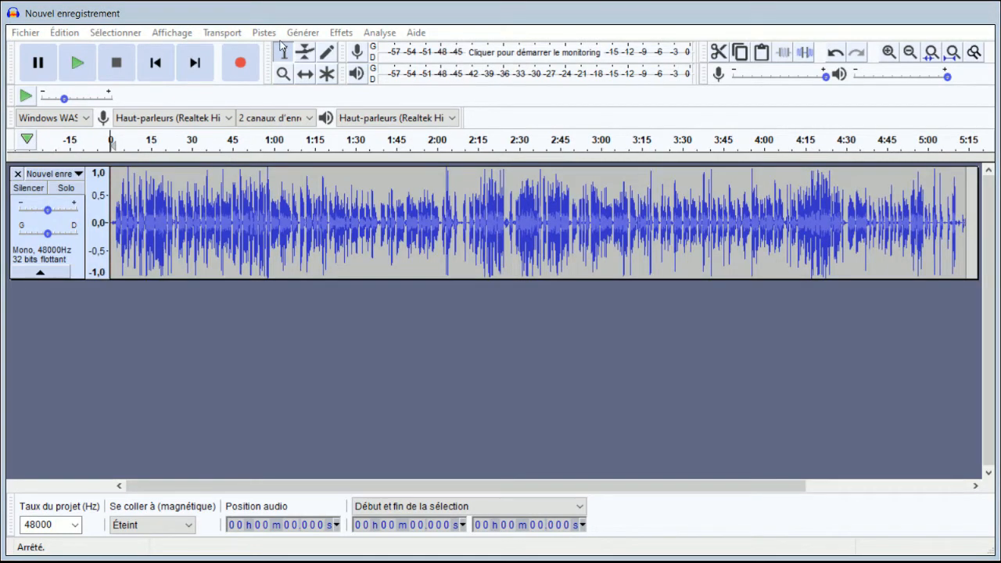
- Place the playback start about 2 seconds into the recording and play a short passage of the voice
click(277, 16)
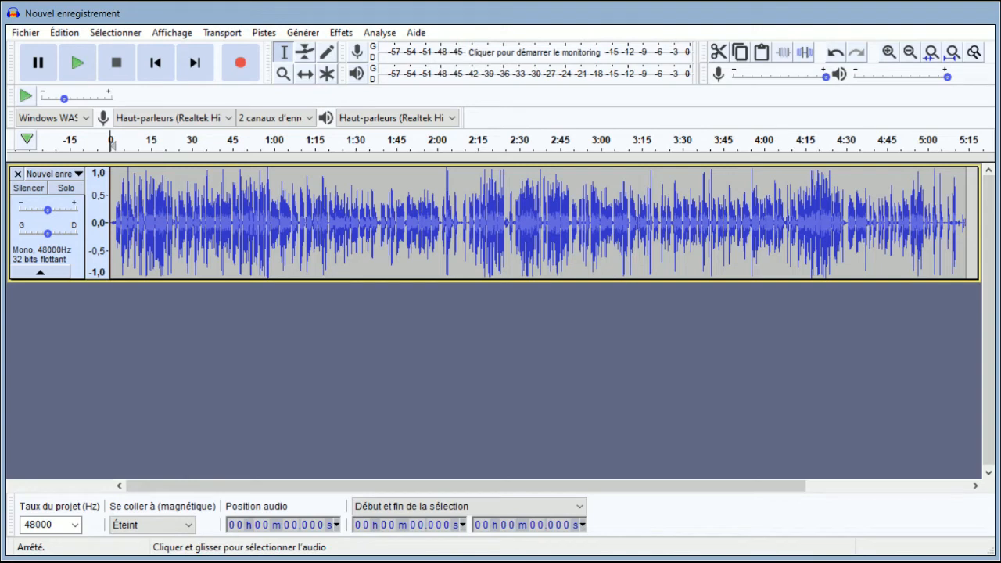
click(116, 212)
key(space)
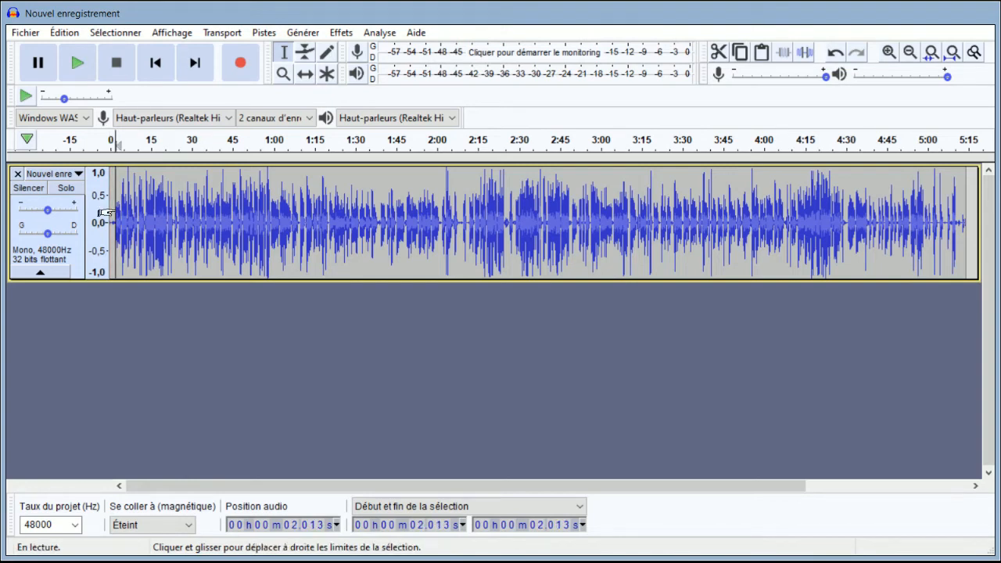
key(space)
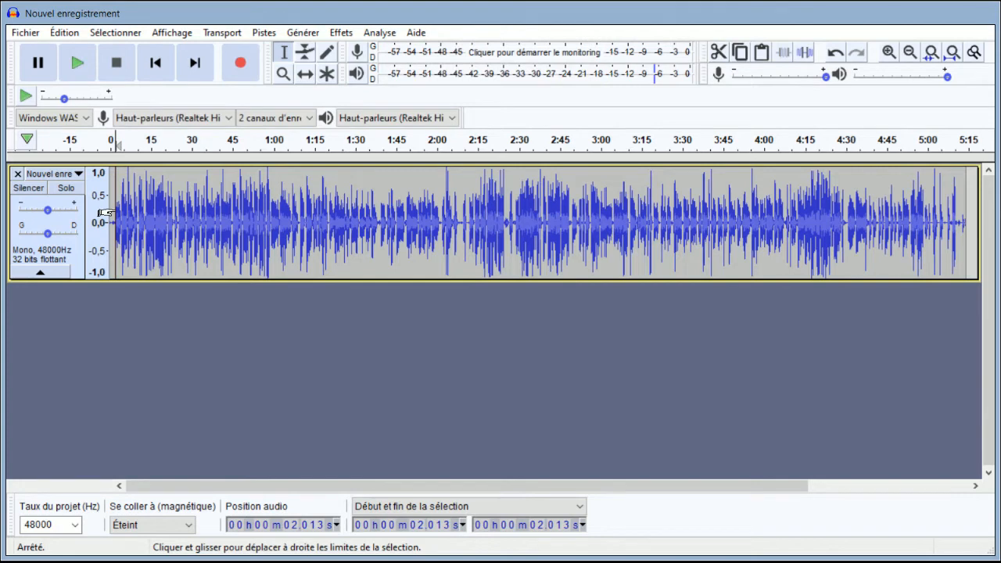
click(81, 65)
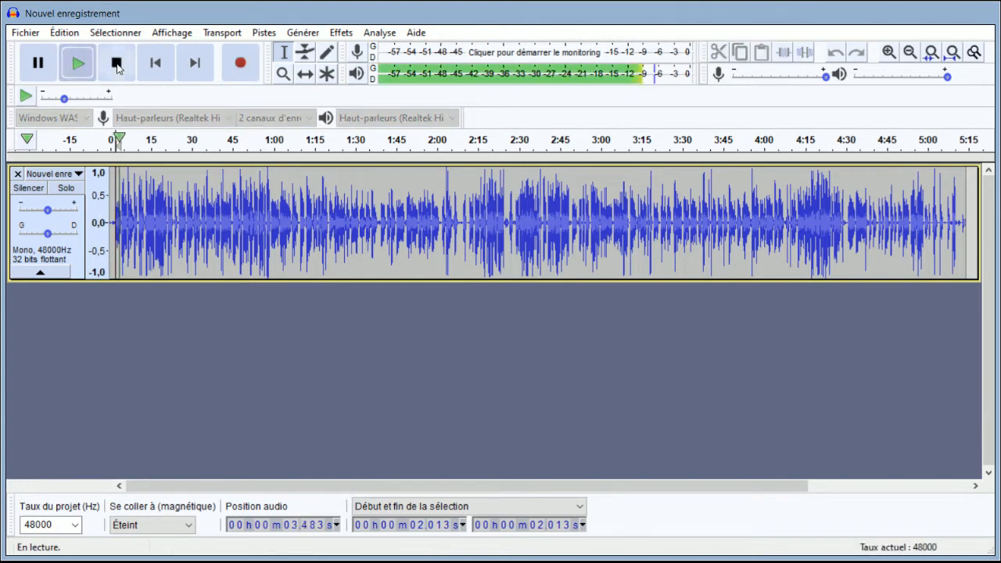
click(117, 65)
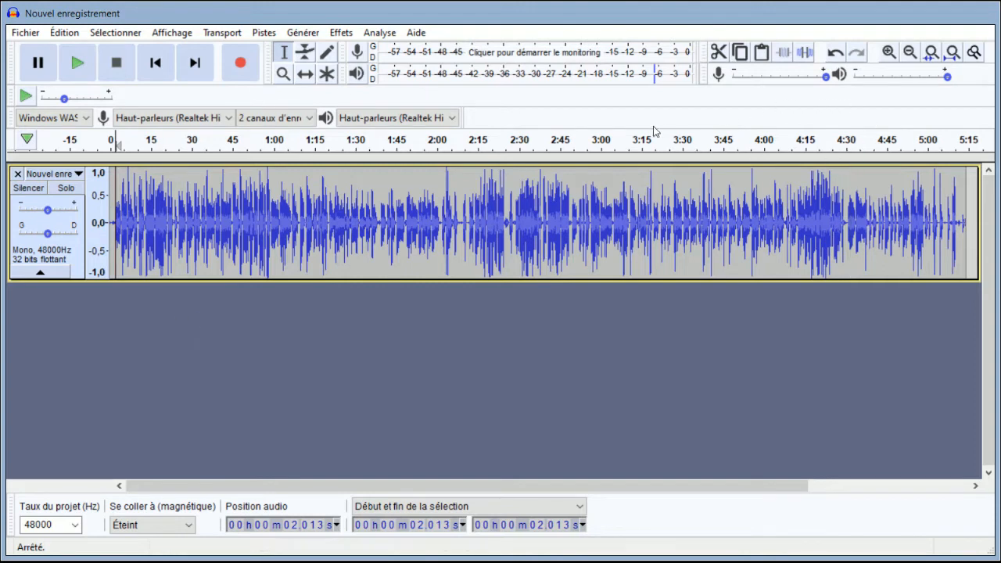
- Select the recording's opening from 0 to about 4 seconds and listen to its beginning
click(121, 226)
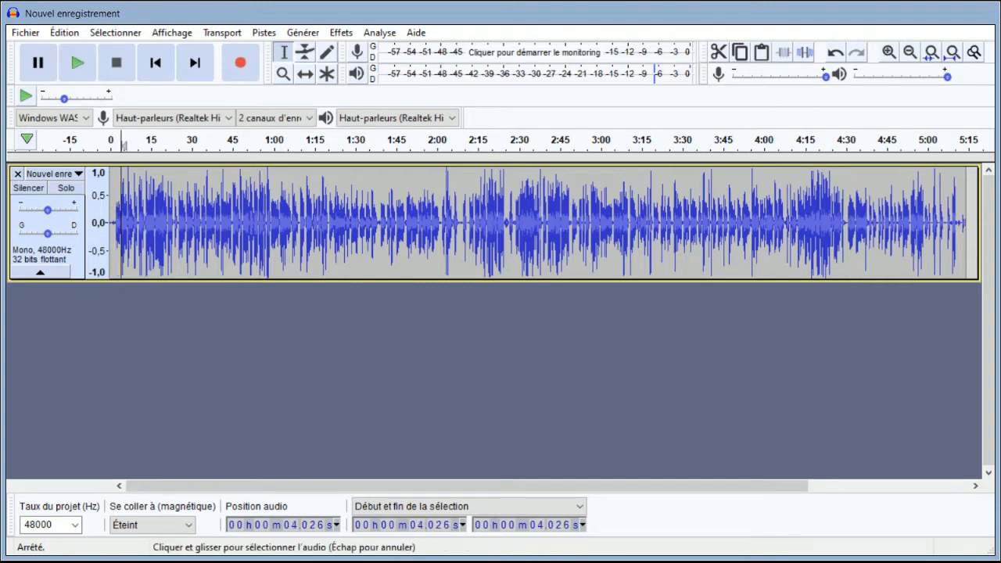
drag(121, 226, 104, 231)
key(space)
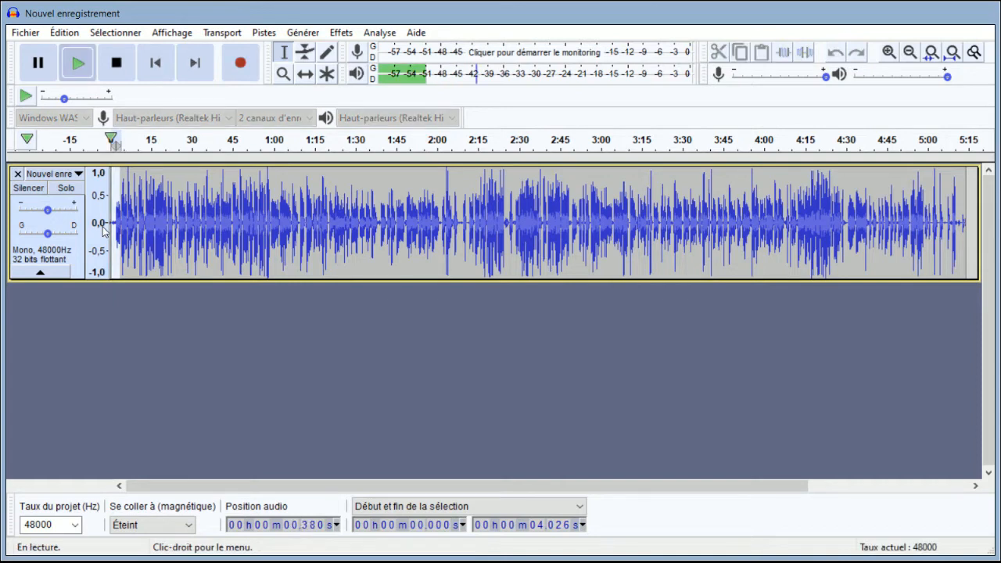
key(space)
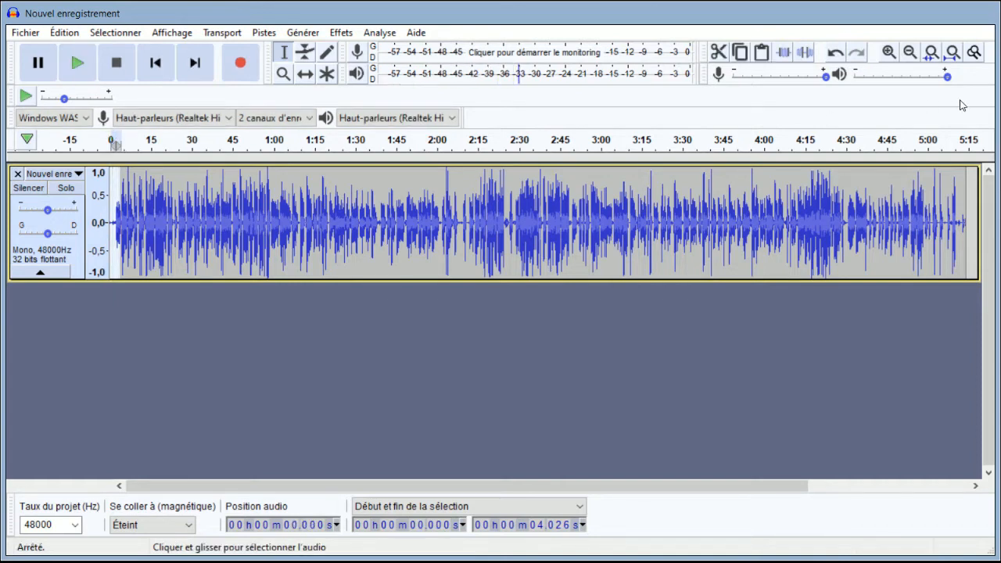
- Delete the unneeded opening of the track from 0 to about 1.38 seconds, keeping a short lead-in before the first words
click(892, 53)
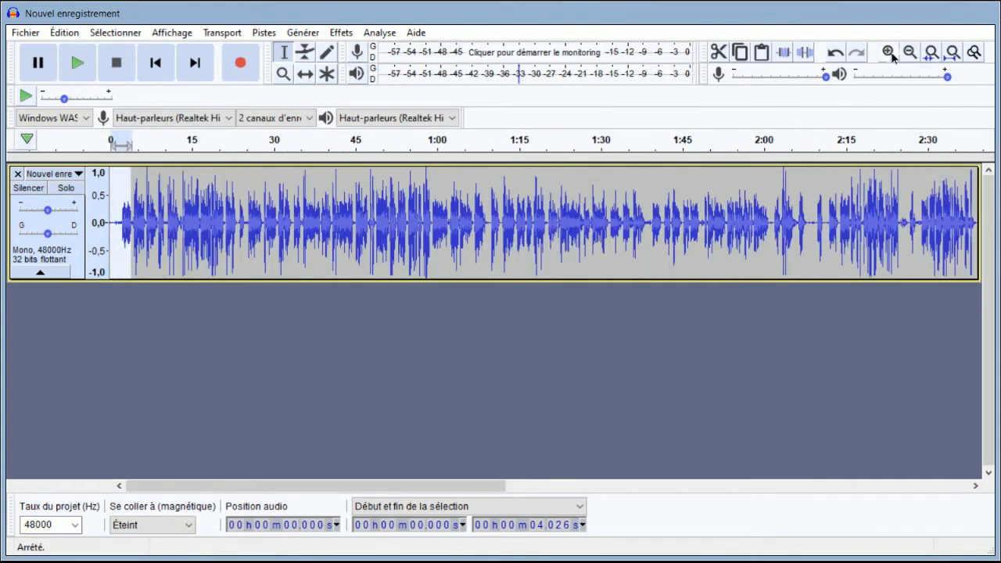
click(889, 53)
click(889, 52)
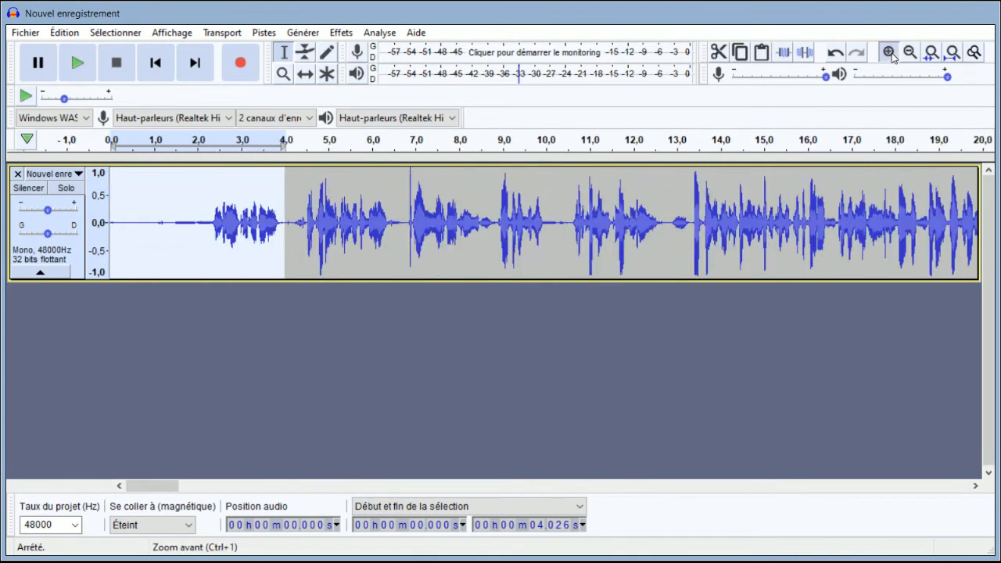
click(889, 52)
click(889, 52)
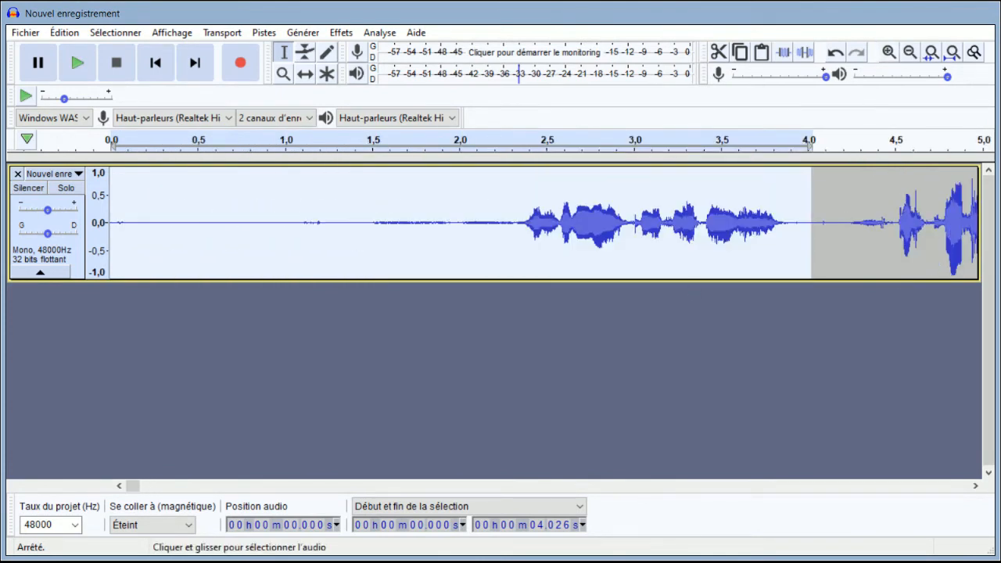
click(499, 239)
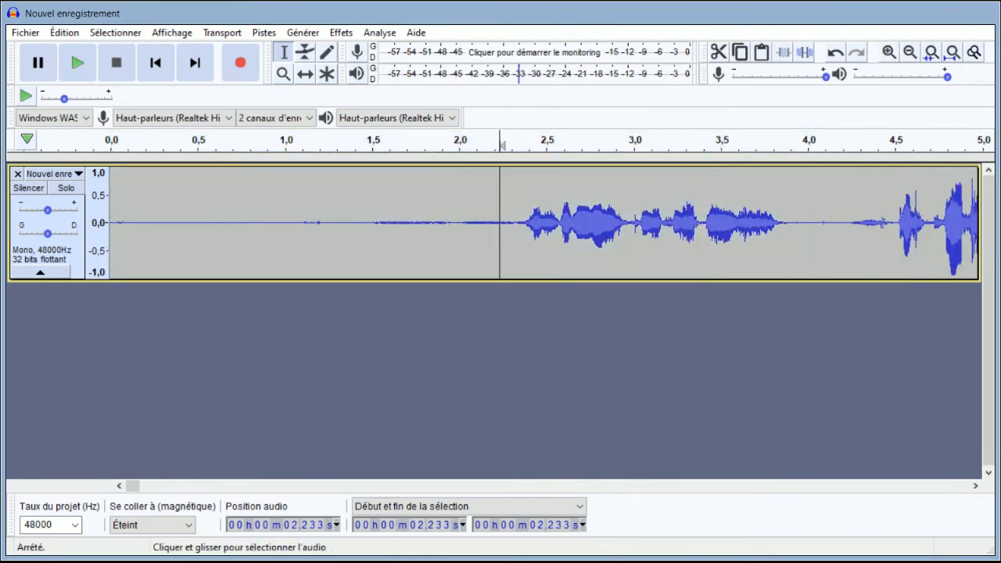
drag(518, 223, 350, 230)
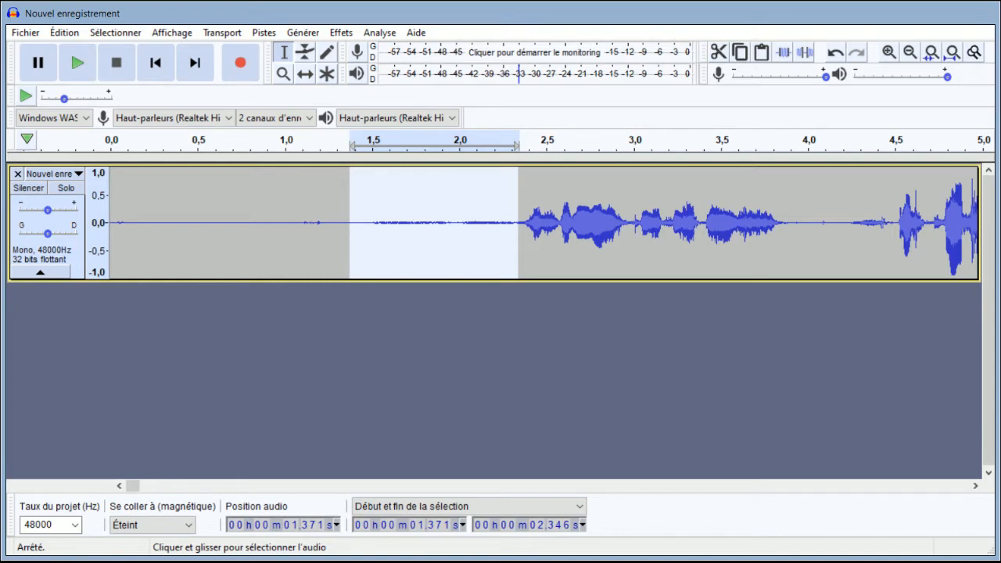
click(358, 224)
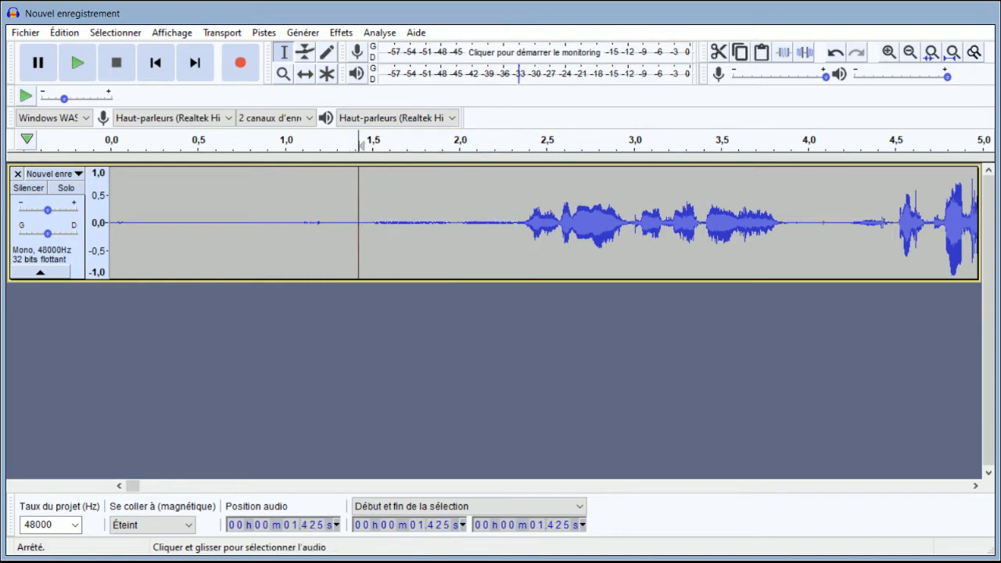
drag(350, 225, 64, 250)
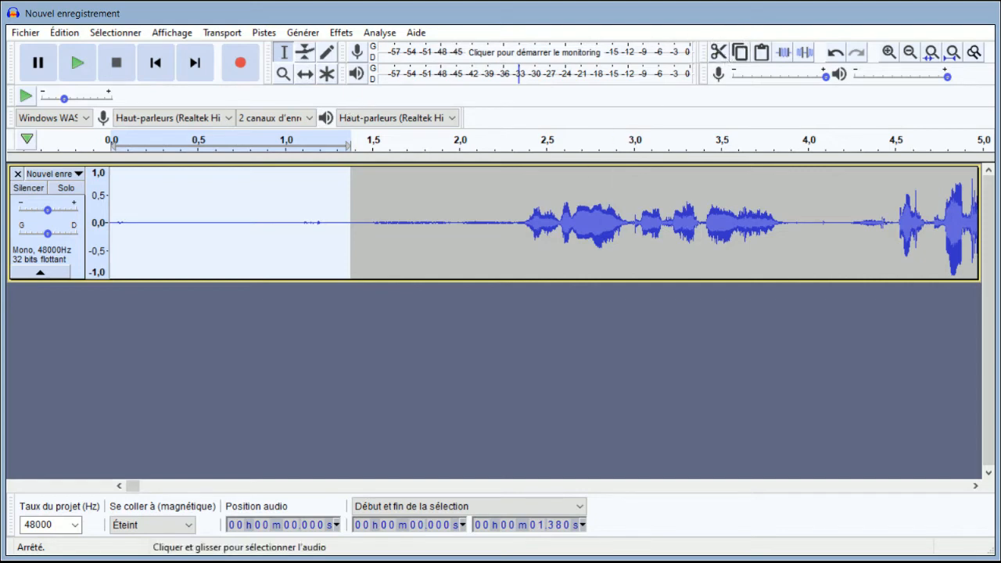
key(Delete)
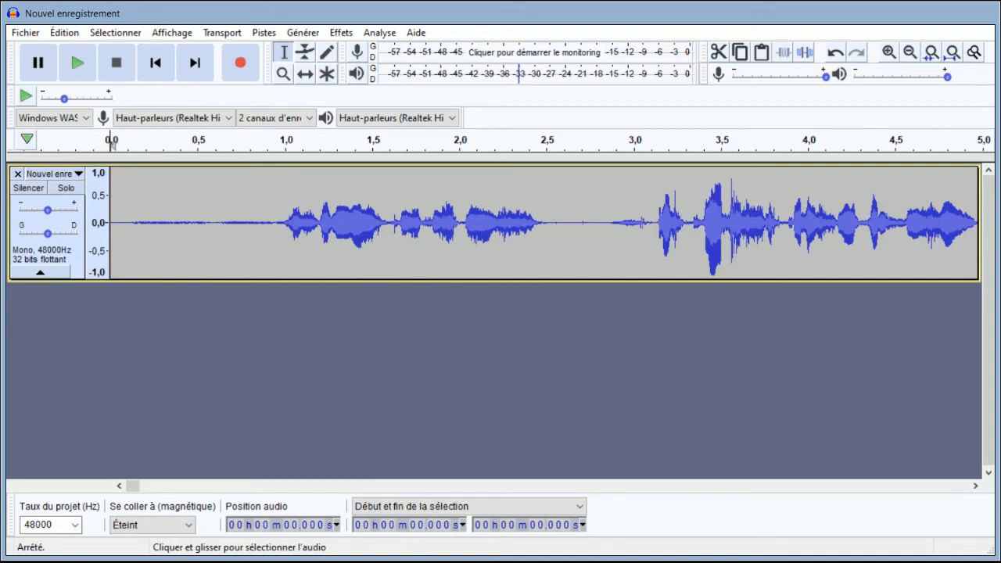
- Listen to the noise before the first words, from 0 to about 0.94 seconds, and replace it with silence
drag(273, 223, 69, 224)
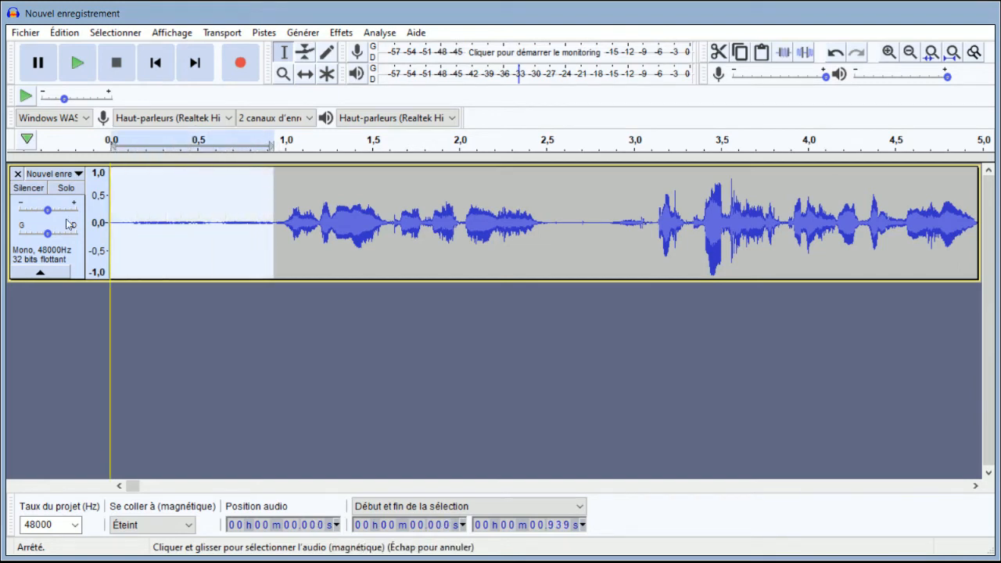
key(space)
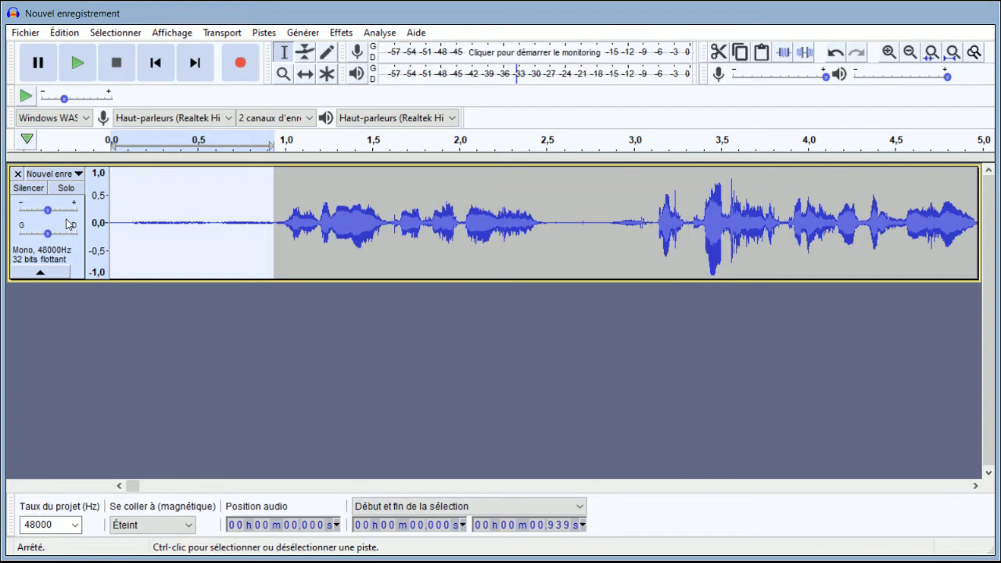
key(space)
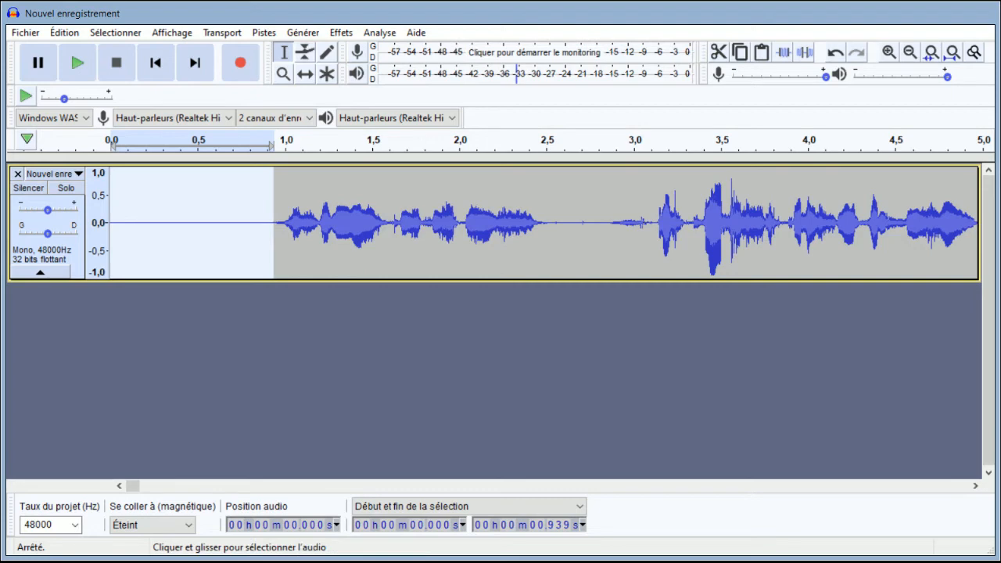
- Check the transition into the first words by selecting about 0.93 to 1.01 seconds and playing from about 0.92 seconds
click(286, 223)
drag(286, 223, 273, 224)
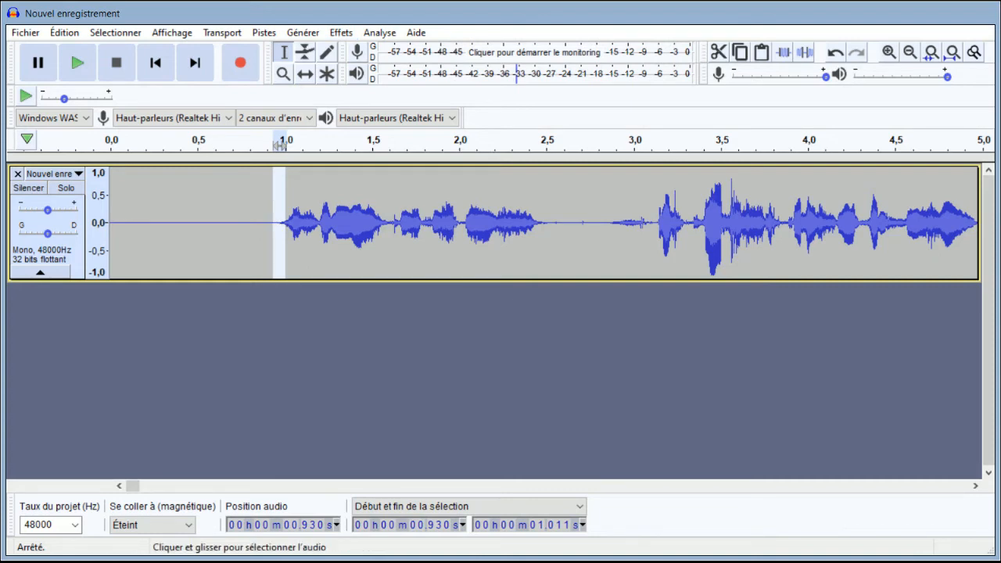
click(289, 226)
click(269, 226)
key(space)
key(space)
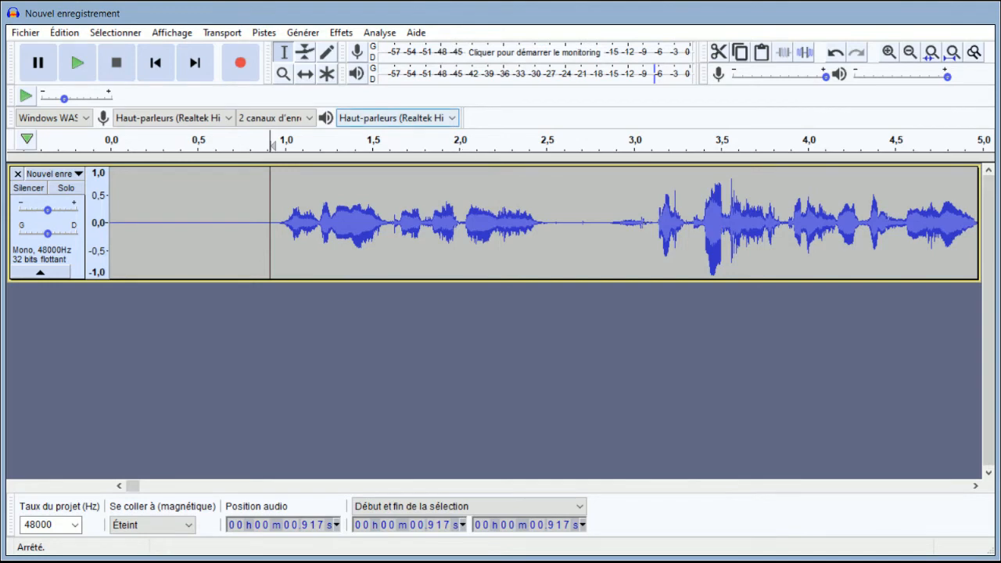
- Play from about 2.09 seconds and examine the pause between the first two phrases
click(474, 197)
key(space)
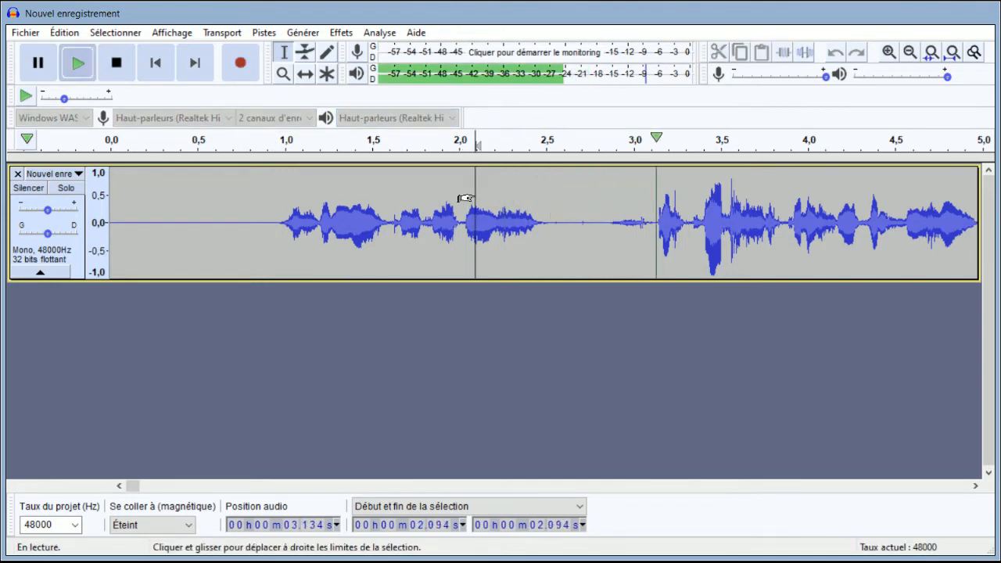
key(space)
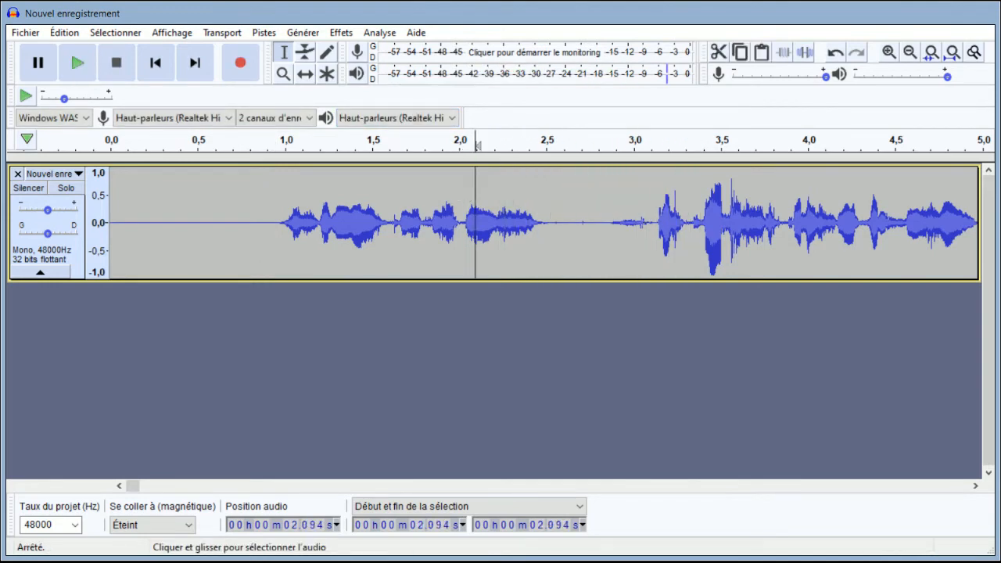
drag(563, 230, 609, 230)
click(535, 233)
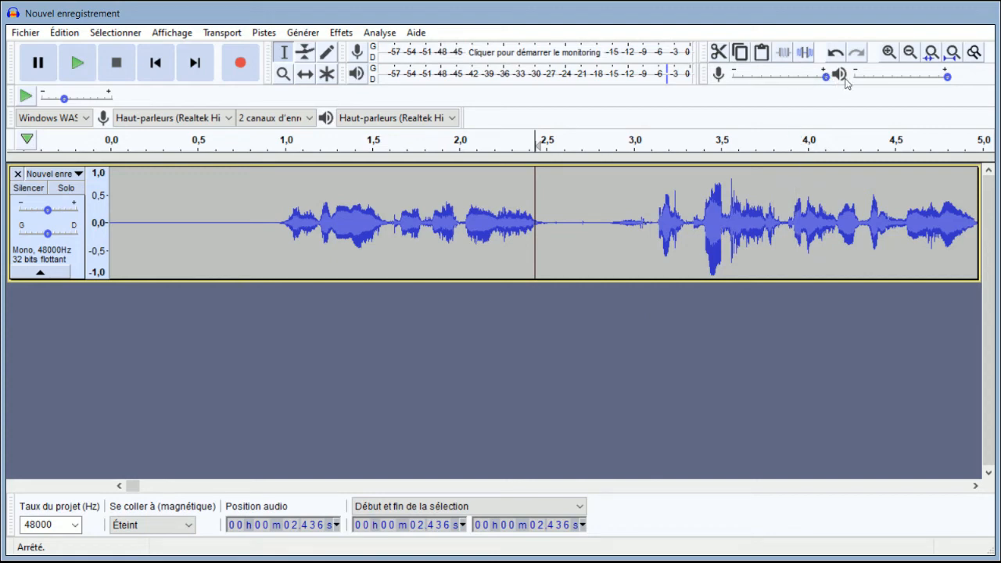
- Go to the end of the recording and play it from about 5 min 8.6 s
click(905, 60)
click(905, 60)
click(904, 60)
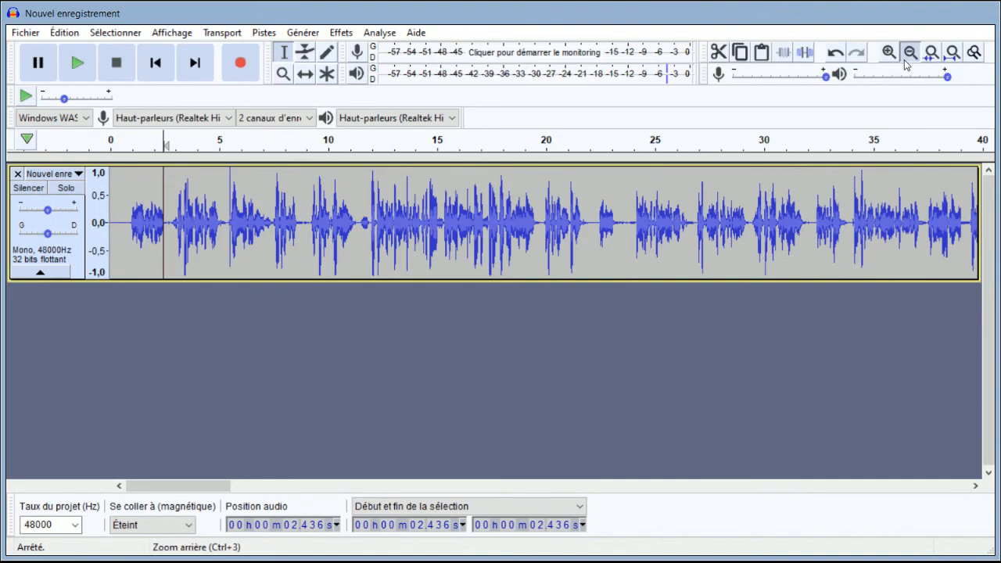
click(905, 60)
click(905, 60)
drag(469, 487, 927, 458)
click(768, 238)
key(space)
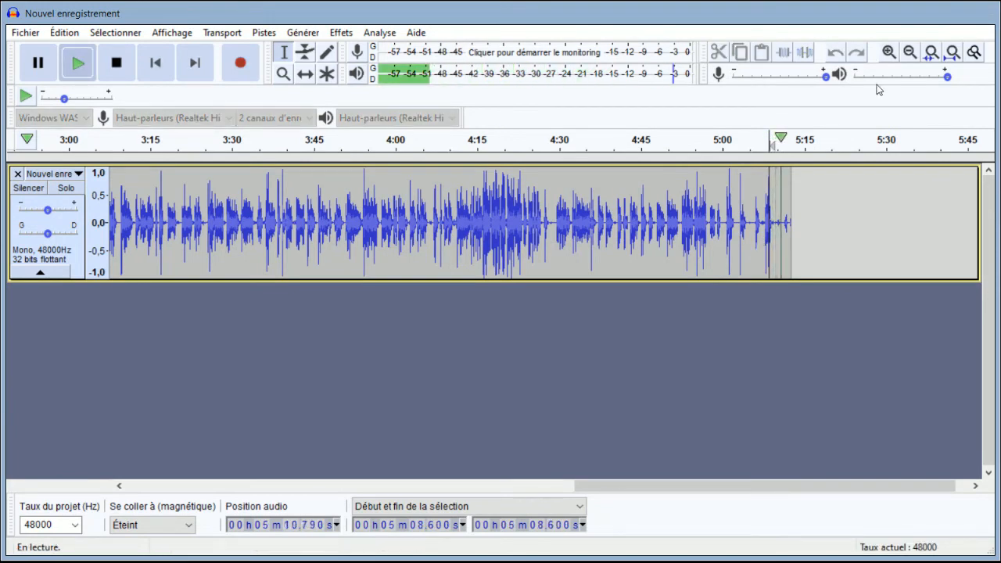
- Delete the tail of the track from about 5 min 11.5 s to its end
click(888, 54)
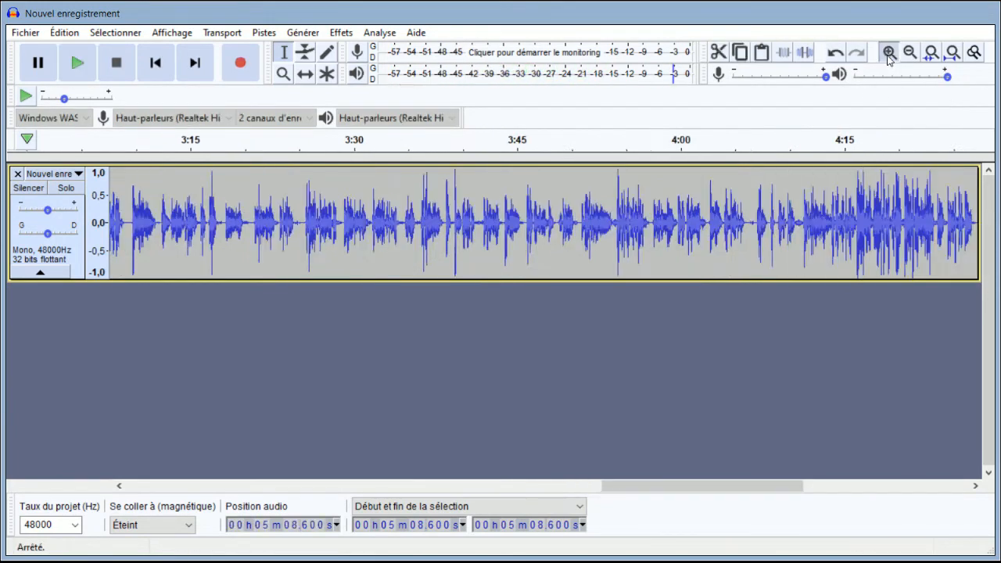
click(887, 53)
click(738, 275)
key(space)
key(space)
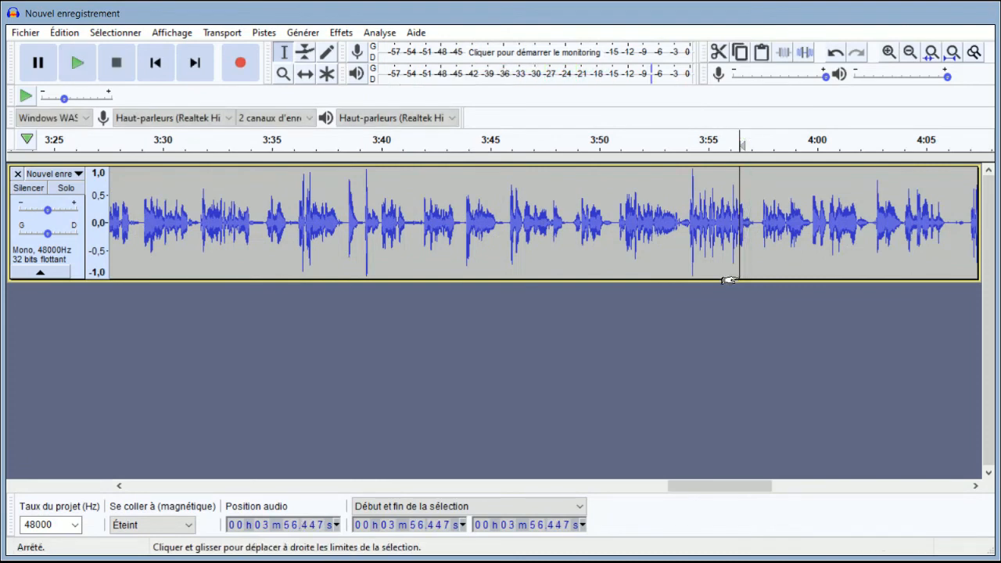
click(931, 483)
click(931, 483)
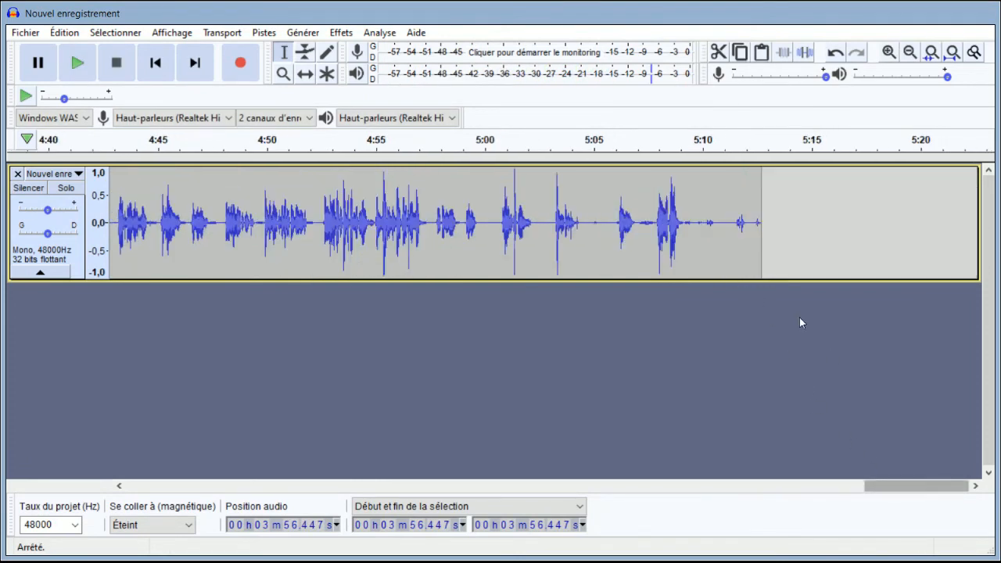
drag(735, 221, 775, 221)
key(Delete)
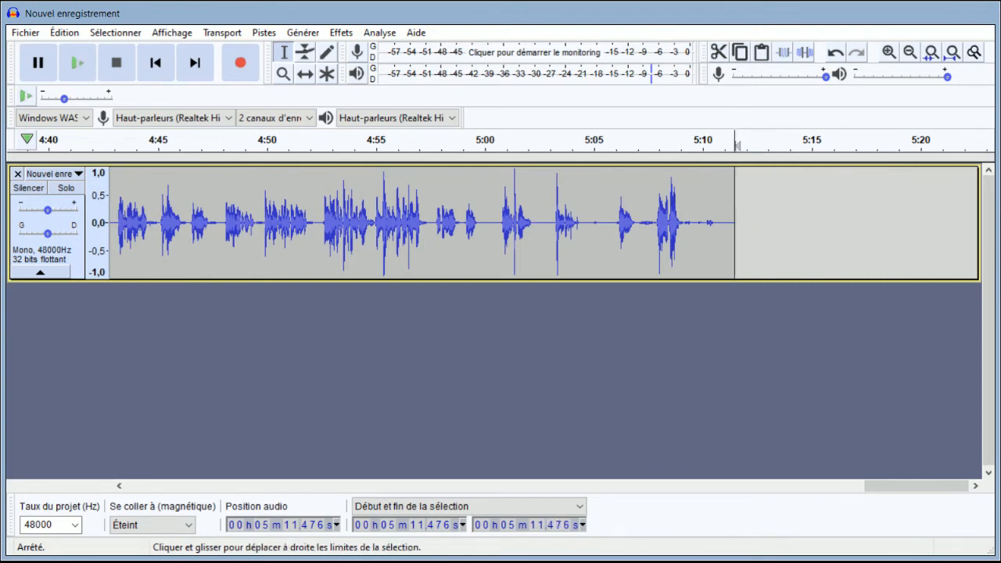
- Listen to the noise after the last words, from about 5 min 9.2 s to the end, and replace it with silence
click(685, 223)
drag(685, 223, 752, 222)
key(space)
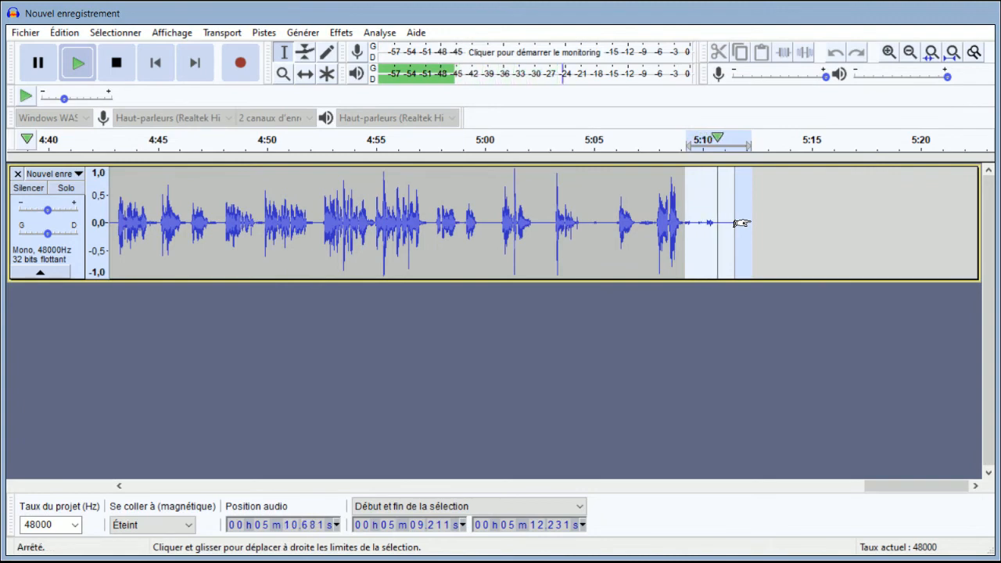
key(space)
key(ctrl)
key(ctrl+l)
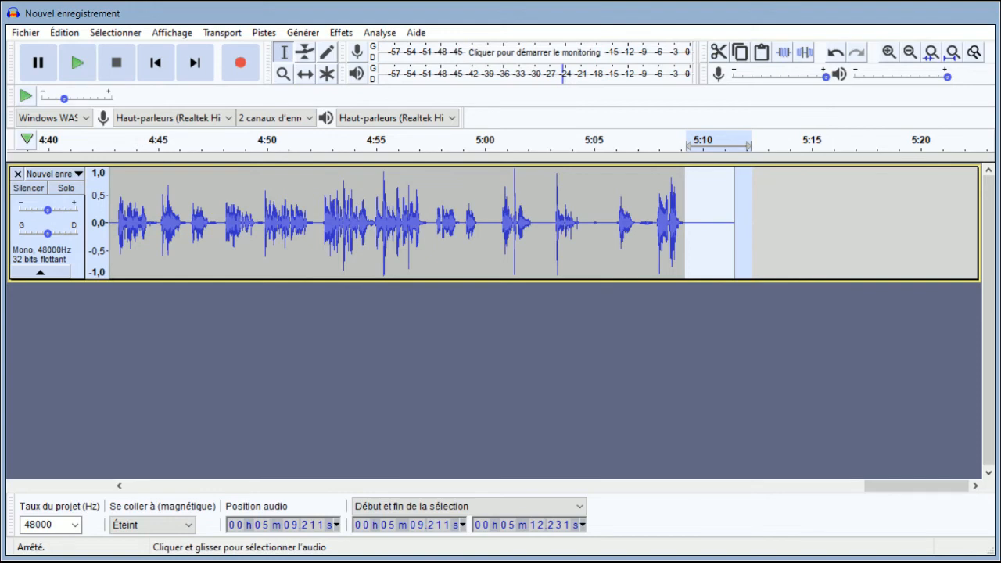
- Play the ending from about 5 min 7.8 s to check the passage into silence
click(666, 228)
click(655, 228)
key(space)
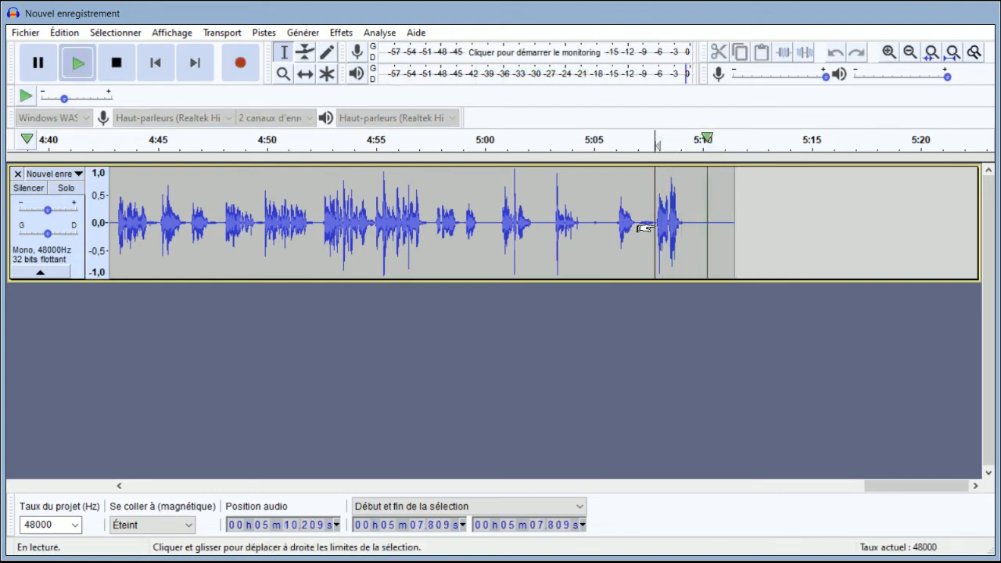
key(space)
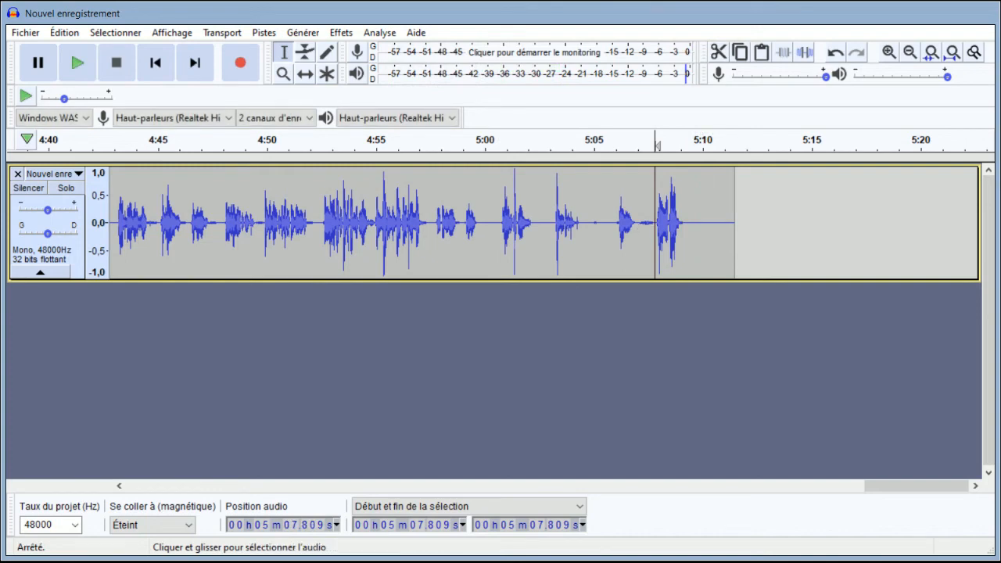
- Select the short stretch after the last words, from about 5 min 9.03 s to 5 min 9.39 s, and play from about 5 min 8.85 s
click(689, 223)
drag(689, 223, 682, 223)
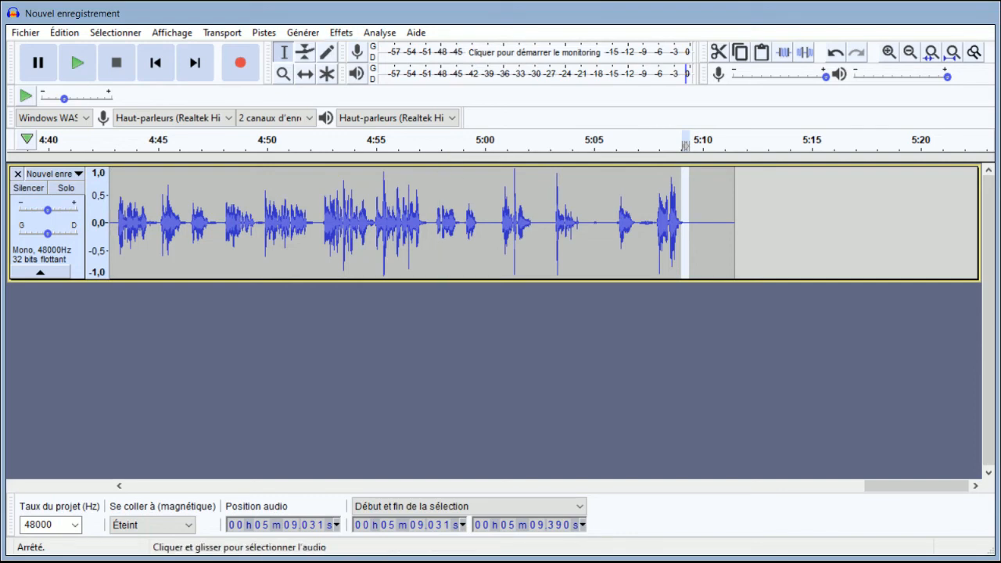
click(676, 224)
key(space)
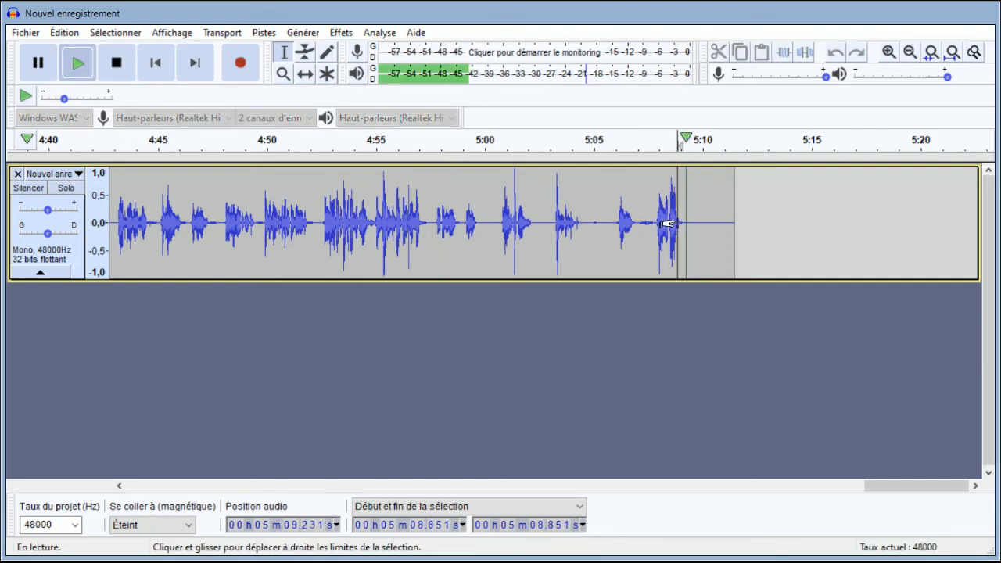
key(space)
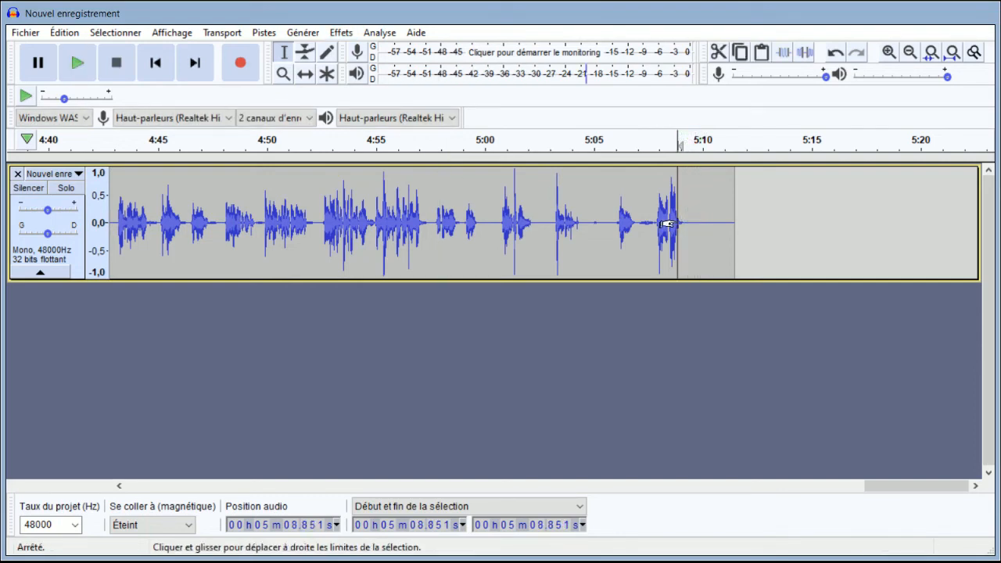
- Listen to the last words and the silence after them, starting at about 5 min 7.77 s
click(704, 225)
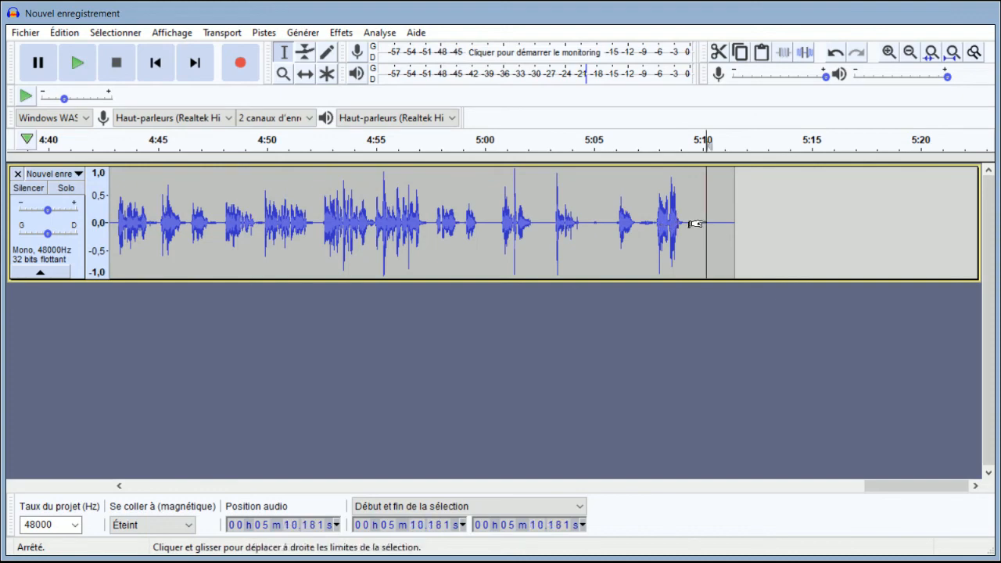
click(654, 215)
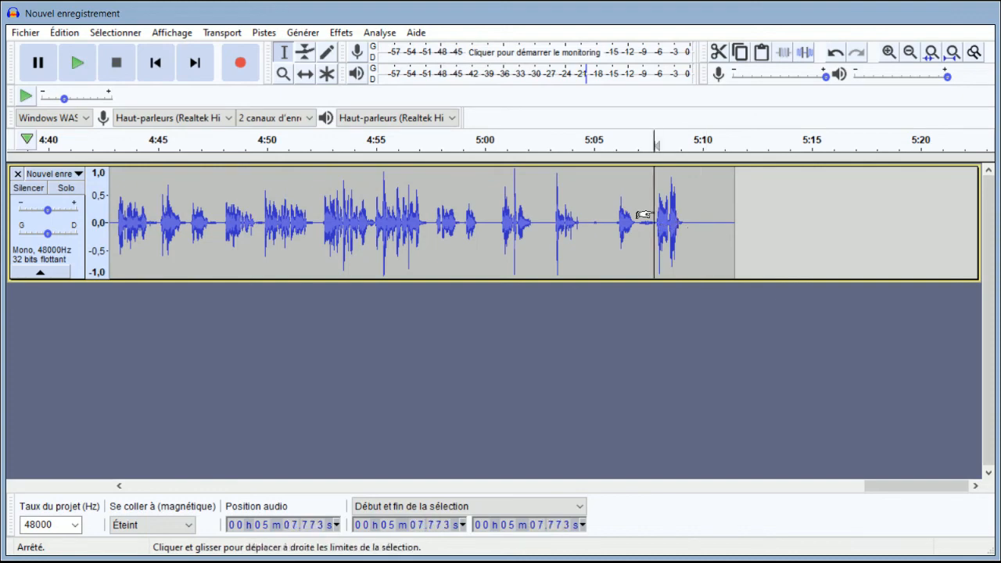
key(space)
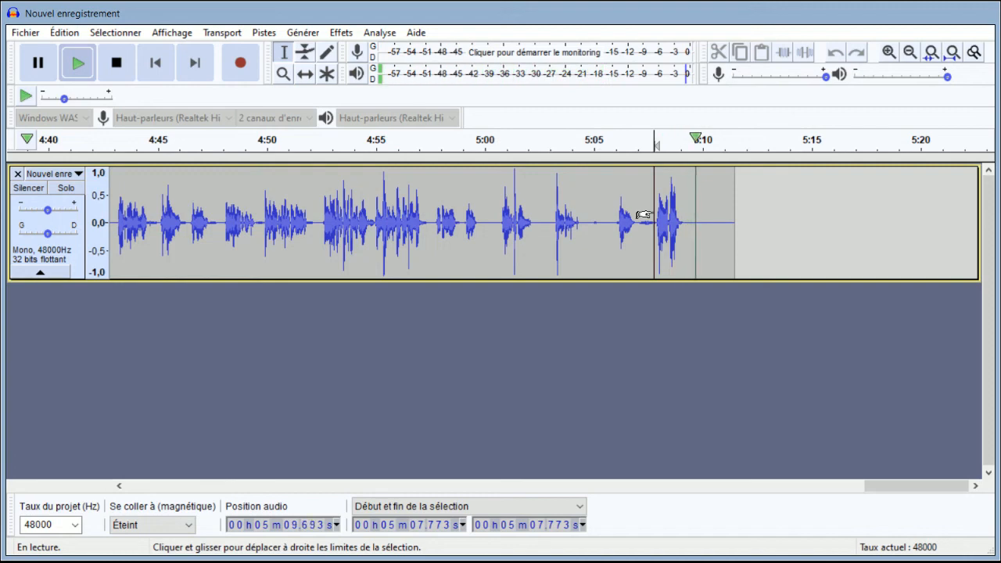
key(space)
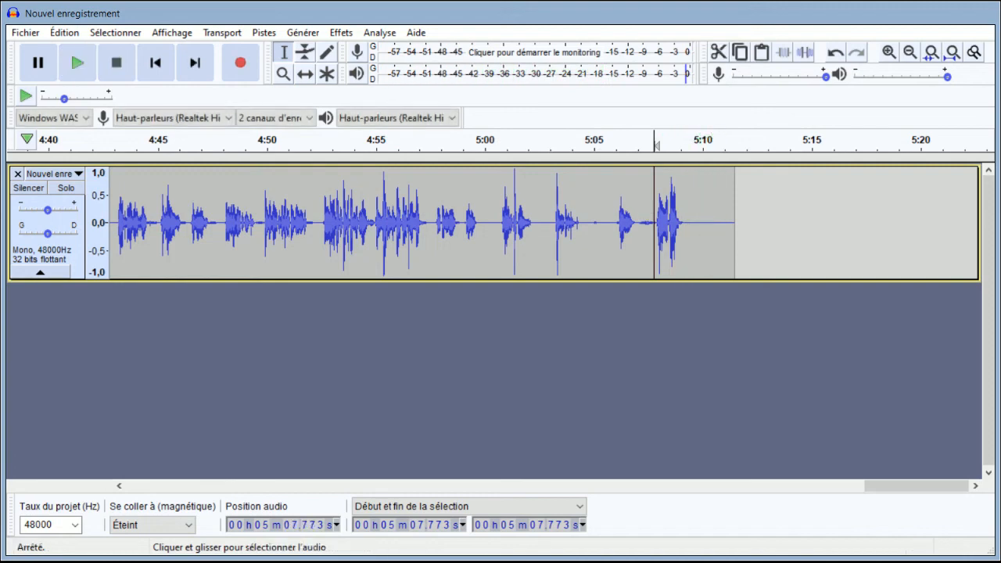
- Shorten the silence at the end by deleting the track from about 5 min 10.1 s to its end
mouse_move(705, 219)
mouse_down()
mouse_move(743, 218)
mouse_move(705, 219)
mouse_up()
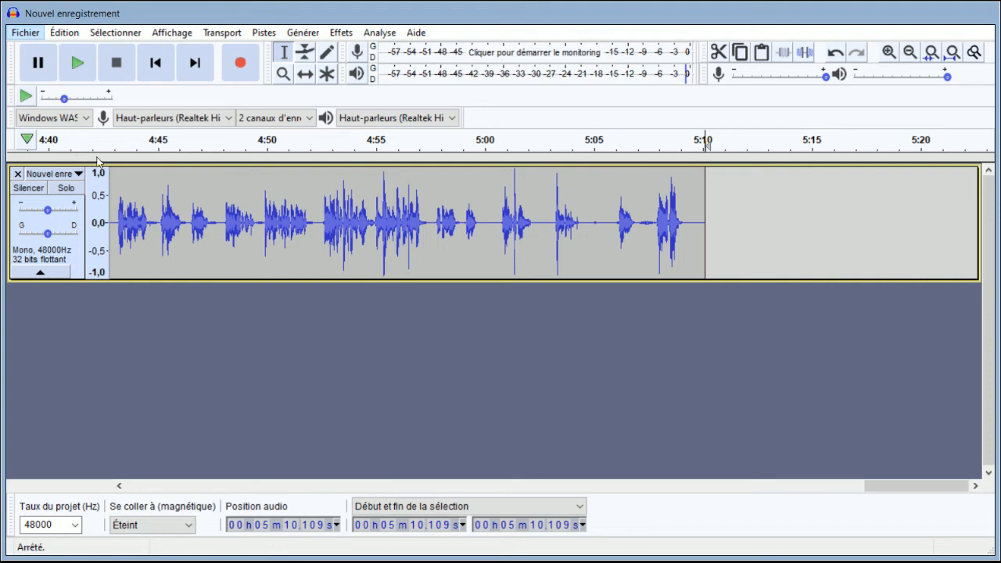
key(alt+Tab)
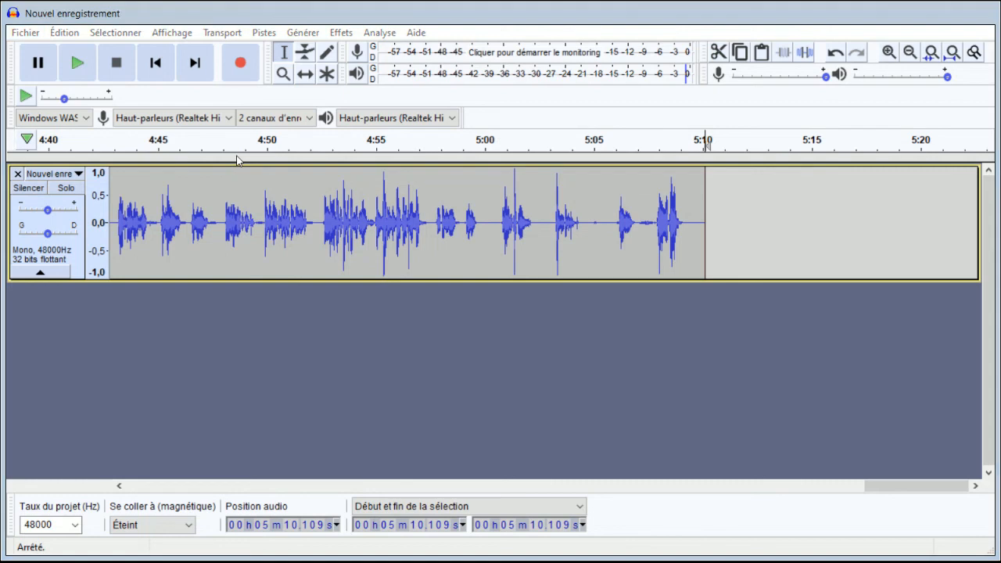